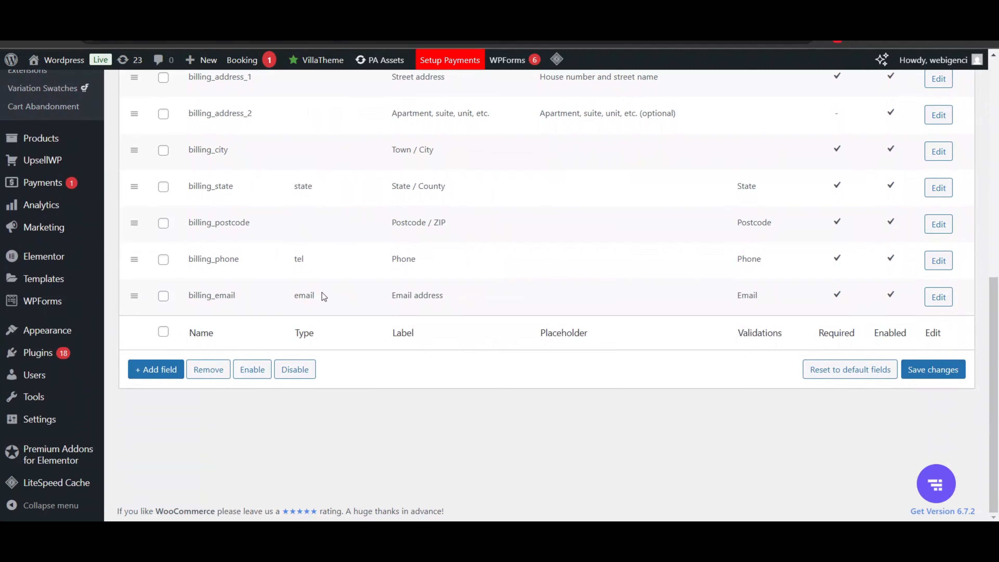
- Examine the existing billing fields of the checkout form, including their types, labels and required settings
scroll(322, 292, up, 10)
scroll(322, 292, down, 4)
scroll(322, 292, down, 5)
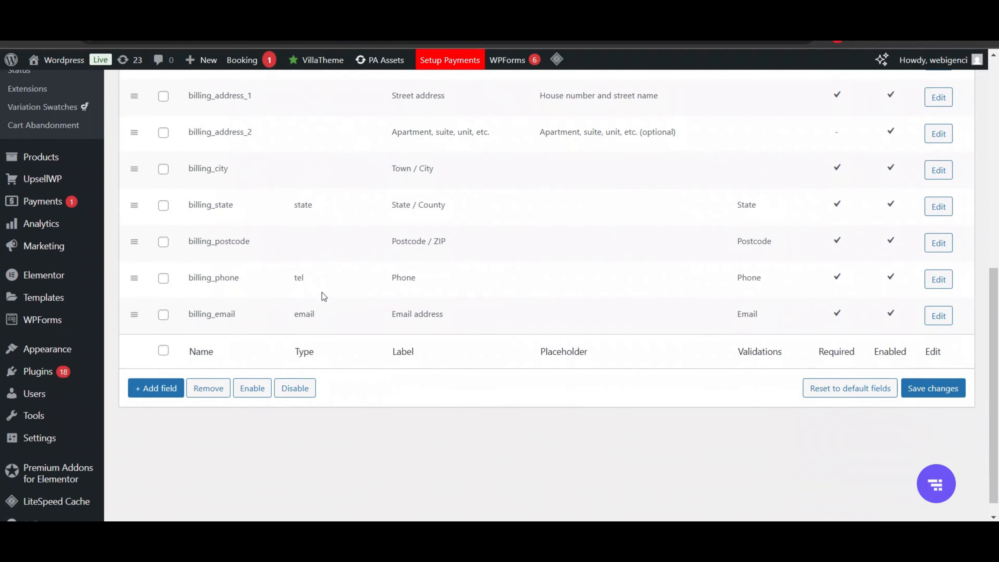
scroll(322, 292, up, 5)
scroll(303, 288, down, 3)
scroll(265, 288, up, 3)
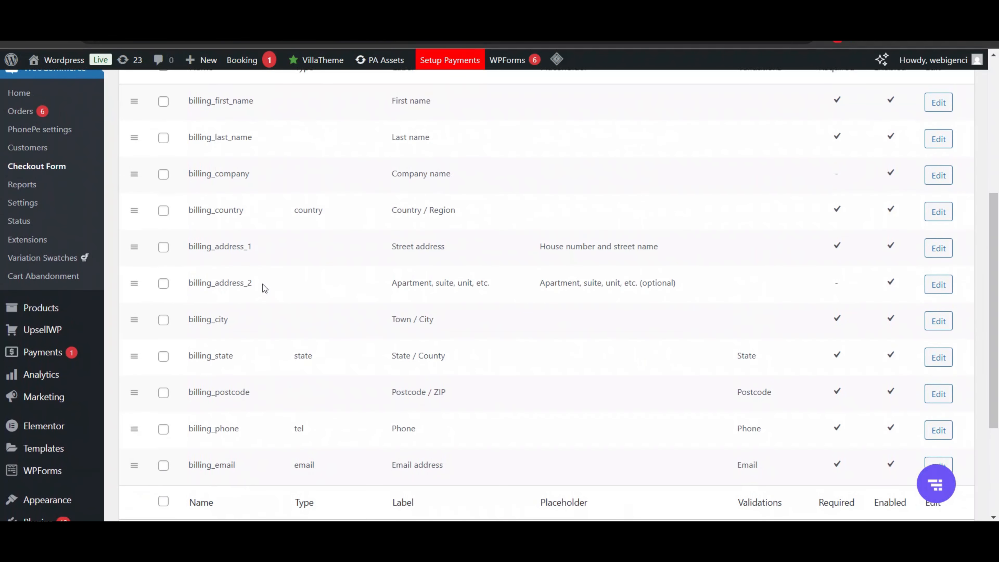
scroll(264, 288, down, 2)
scroll(264, 288, up, 5)
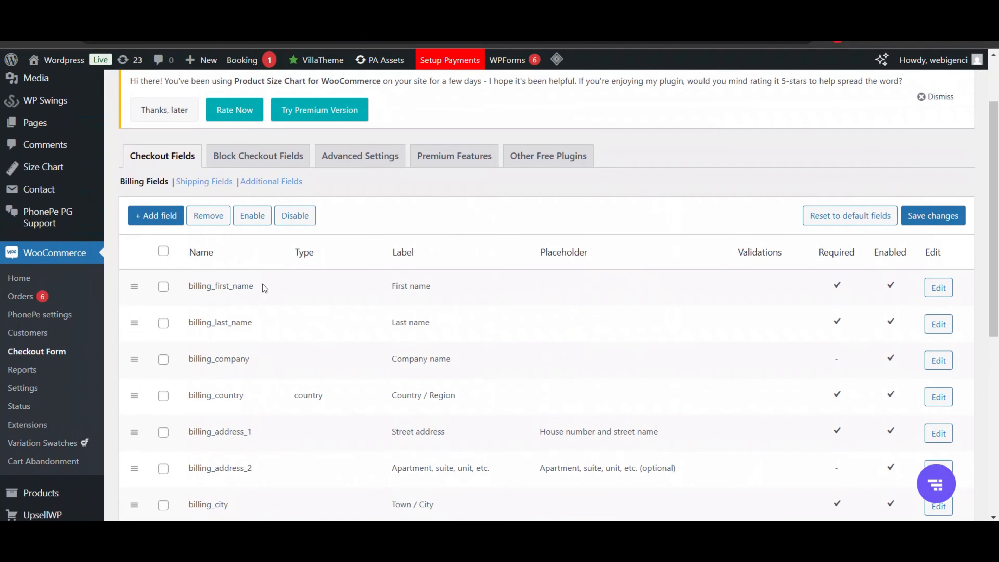
scroll(265, 288, down, 4)
scroll(263, 287, down, 3)
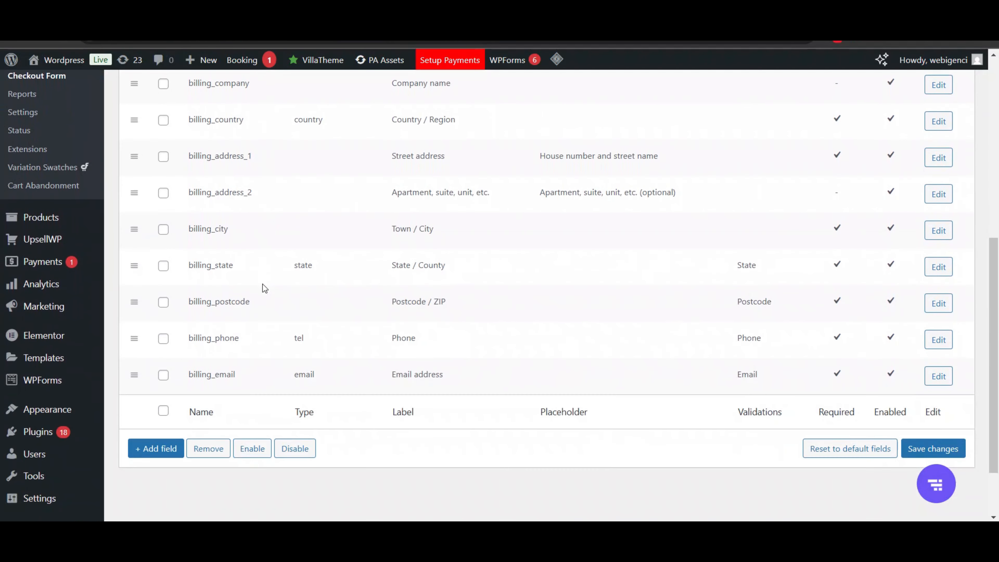
scroll(263, 285, up, 8)
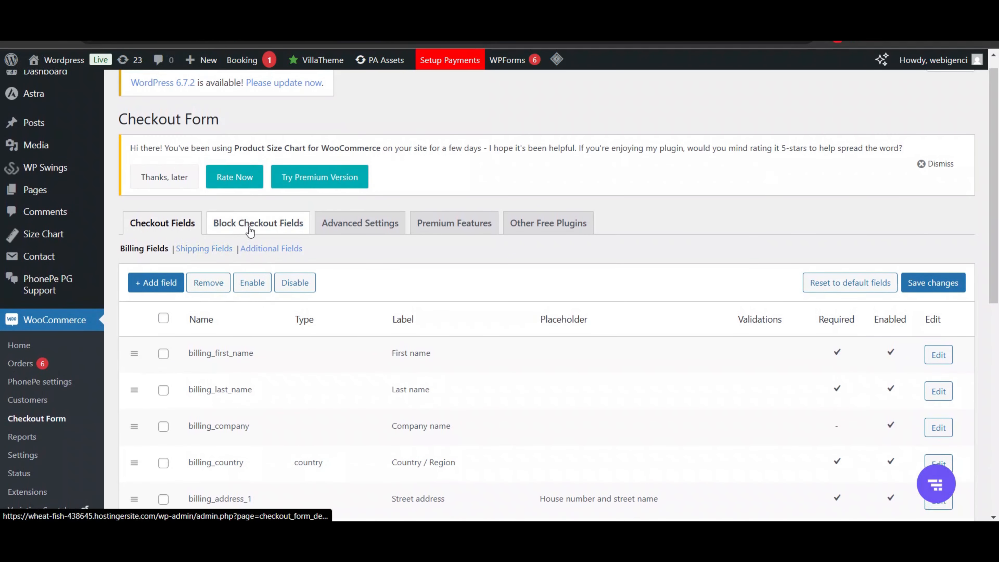
- Start a new billing field, keep its type as Text and name it billing_gst
click(161, 289)
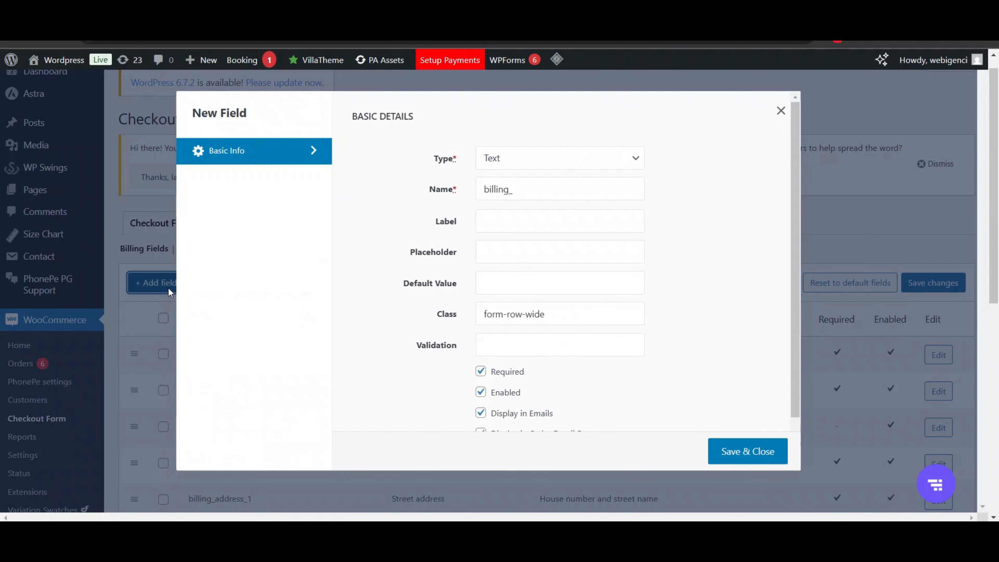
scroll(128, 289, down, 6)
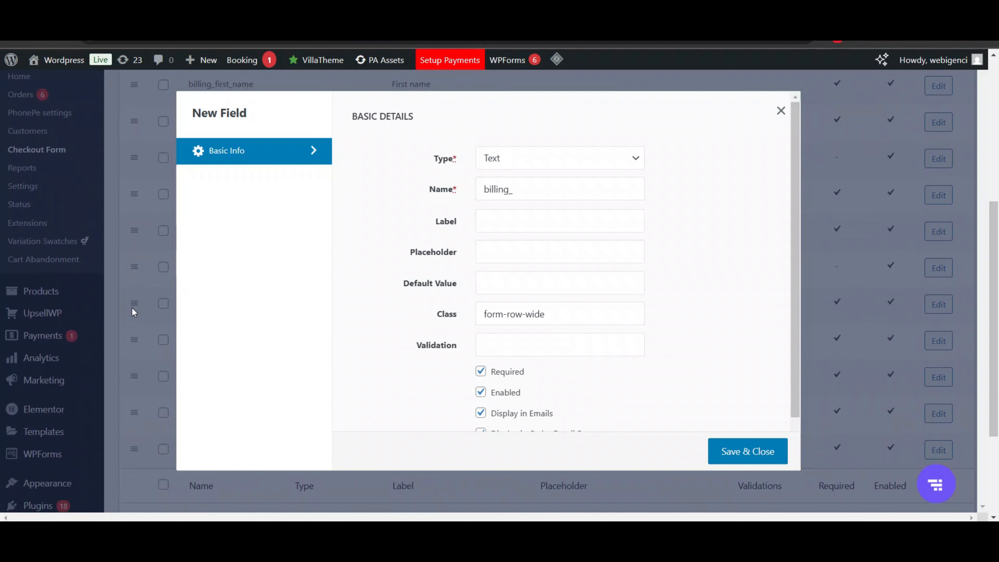
scroll(132, 308, down, 1)
scroll(131, 307, up, 5)
scroll(133, 309, down, 3)
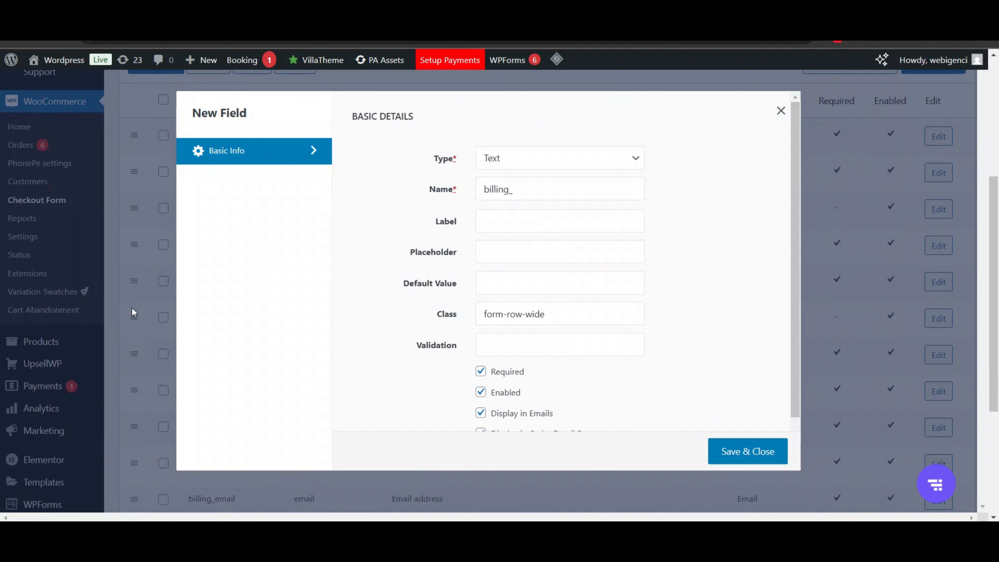
scroll(131, 307, up, 1)
click(508, 159)
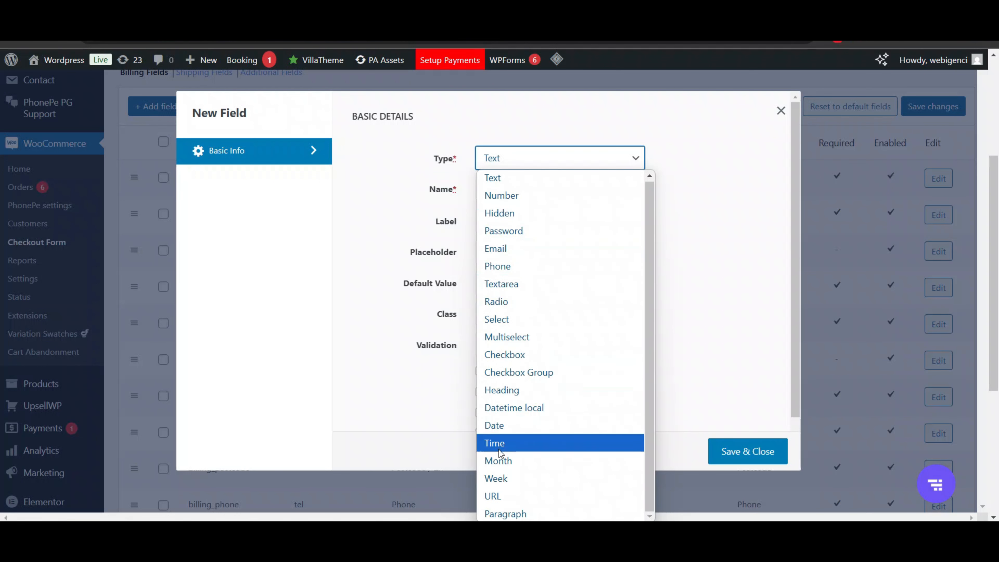
click(529, 186)
click(526, 192)
text(gst)
- Set both the label and the placeholder of the new field to "GST No."
click(517, 229)
text(GST No.)
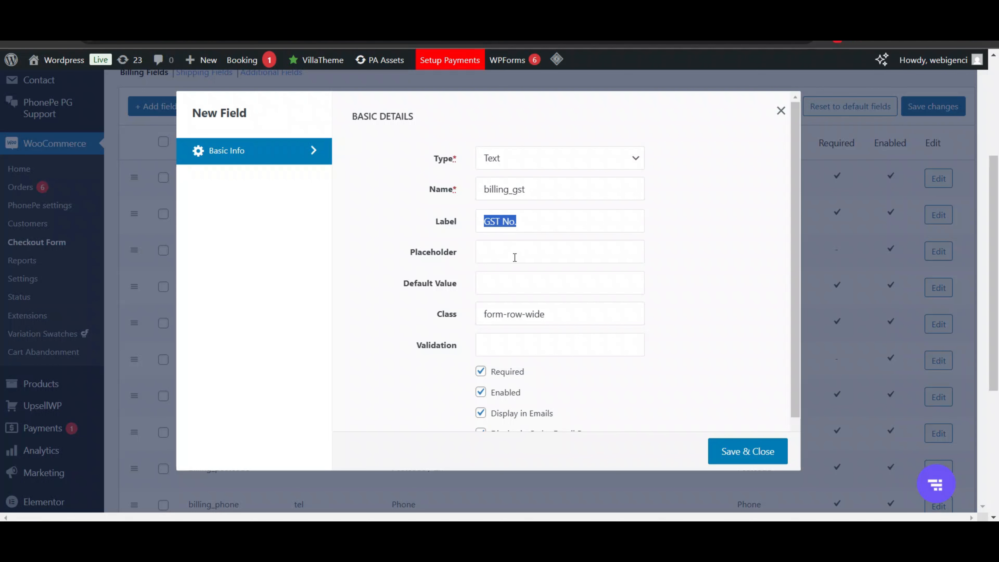
click(514, 257)
text(GST No.)
- Make the GST field optional by turning off Required, and save the field
scroll(521, 295, down, 2)
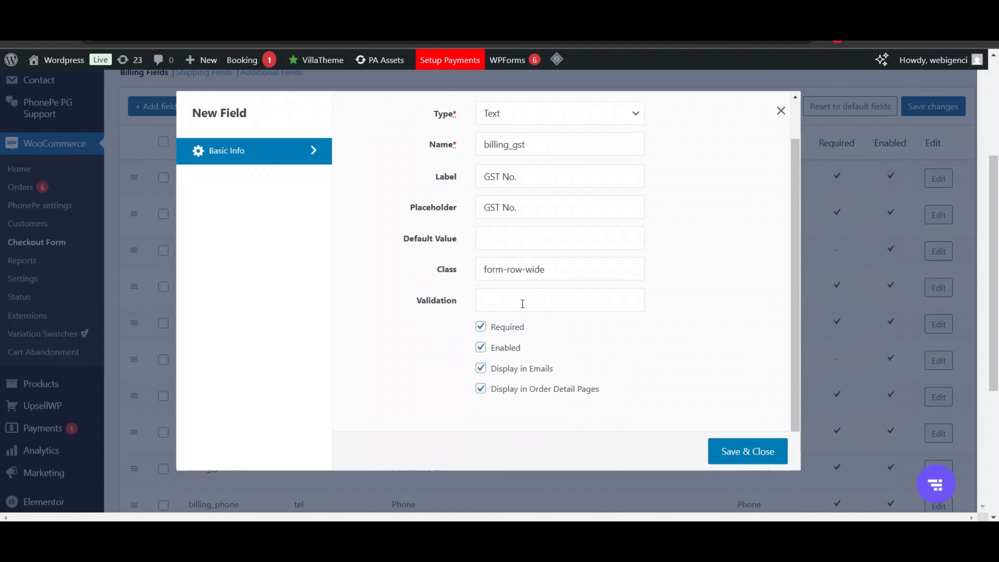
click(480, 320)
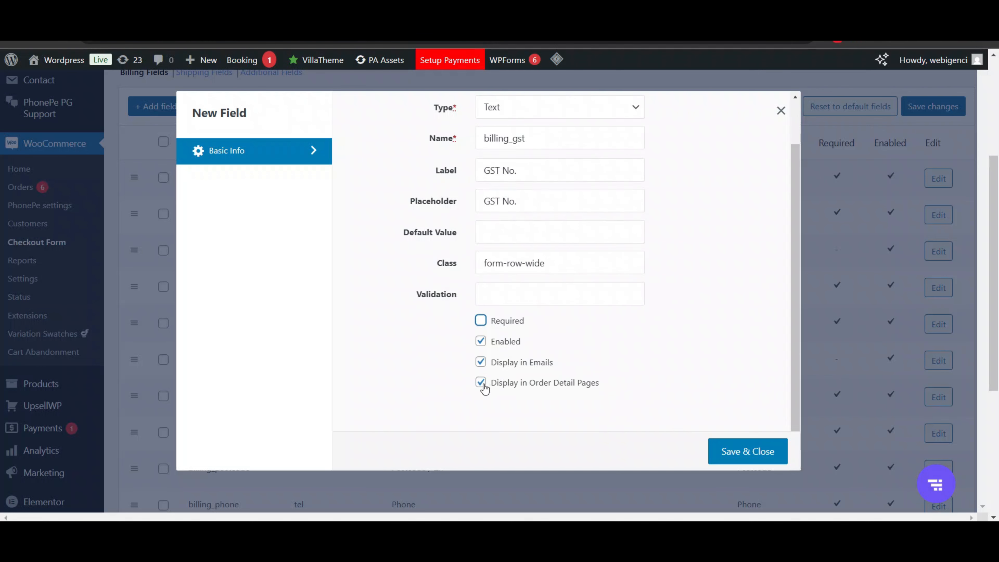
click(744, 451)
- Move the billing_gst field directly below billing_company and save the checkout form changes
scroll(481, 352, down, 5)
scroll(480, 352, down, 5)
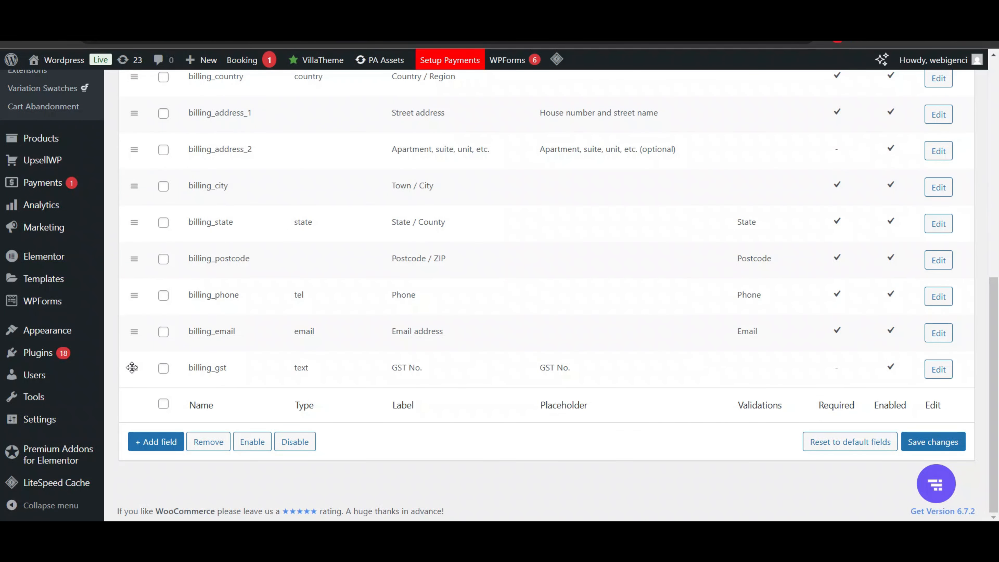
drag(132, 367, 132, 219)
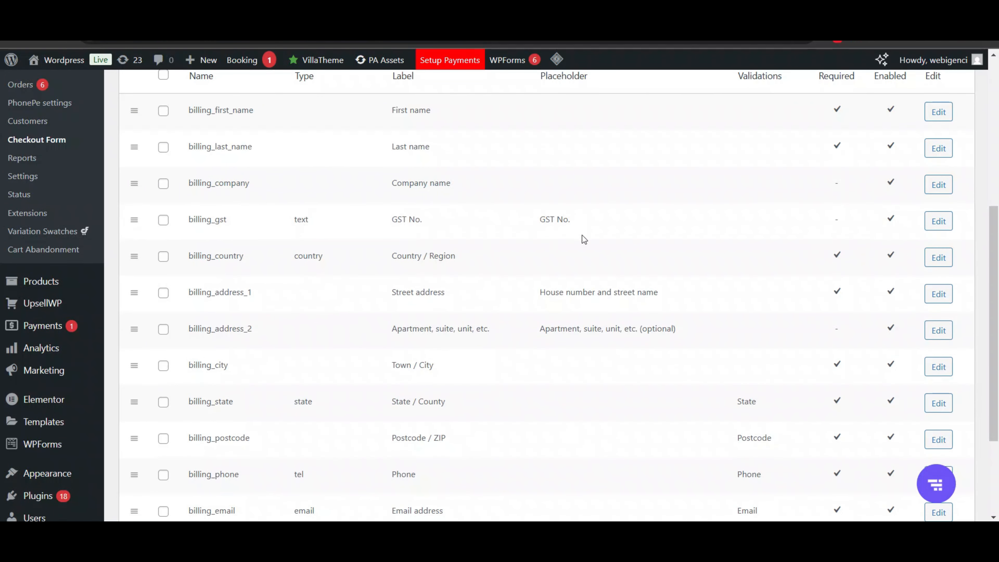
scroll(609, 320, up, 5)
scroll(609, 321, down, 2)
click(943, 167)
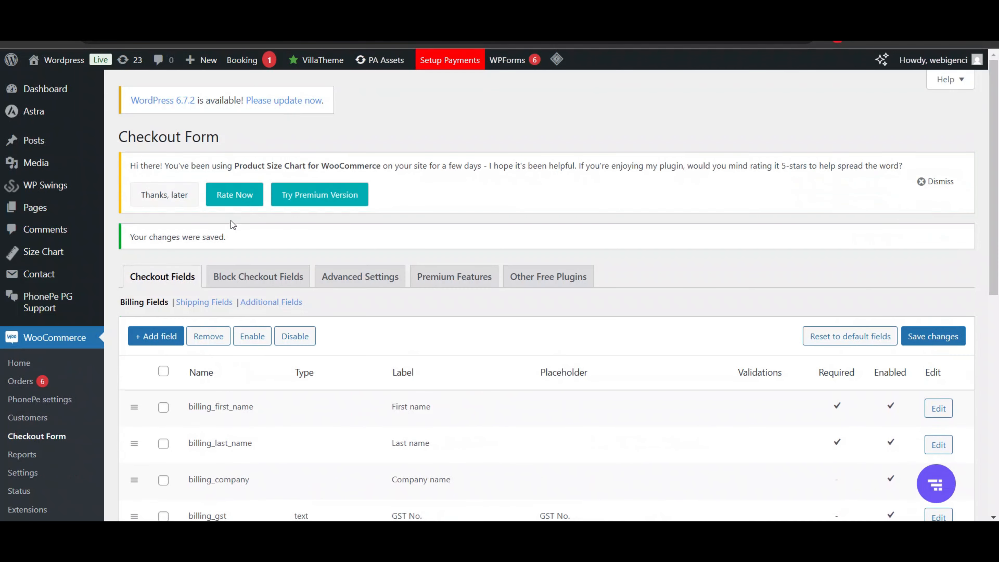
- Show the shipping fields of the checkout form and look through the list
scroll(230, 222, down, 1)
click(211, 254)
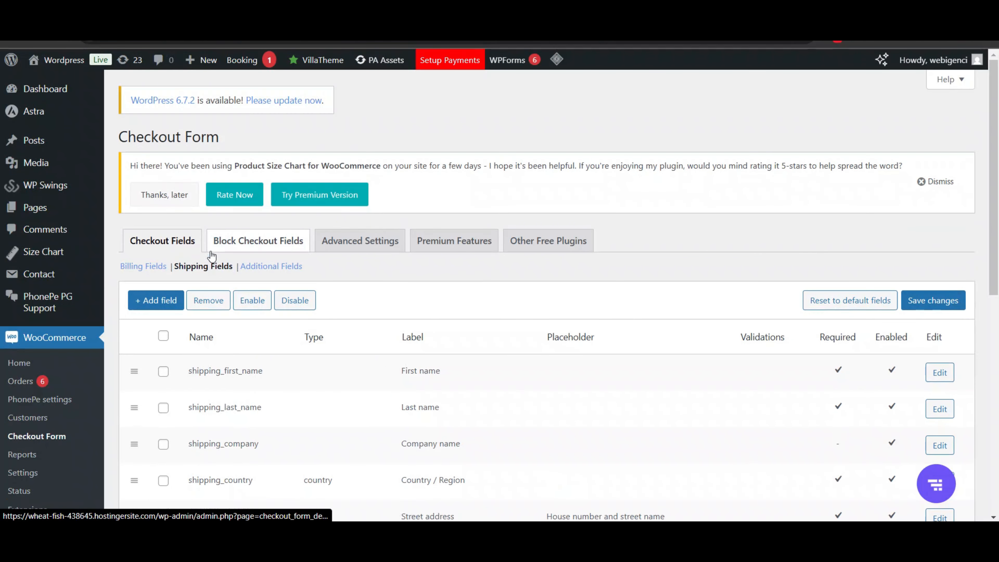
scroll(212, 255, down, 5)
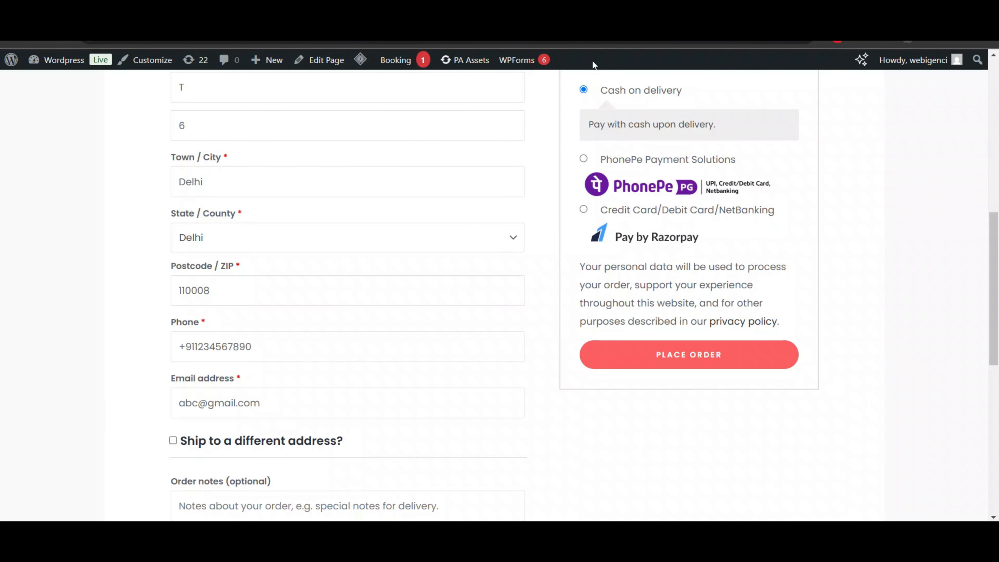
- Inspect the store's checkout page and toggle "Ship to a different address?" on and off to view its shipping fields
scroll(453, 252, down, 3)
scroll(453, 252, up, 5)
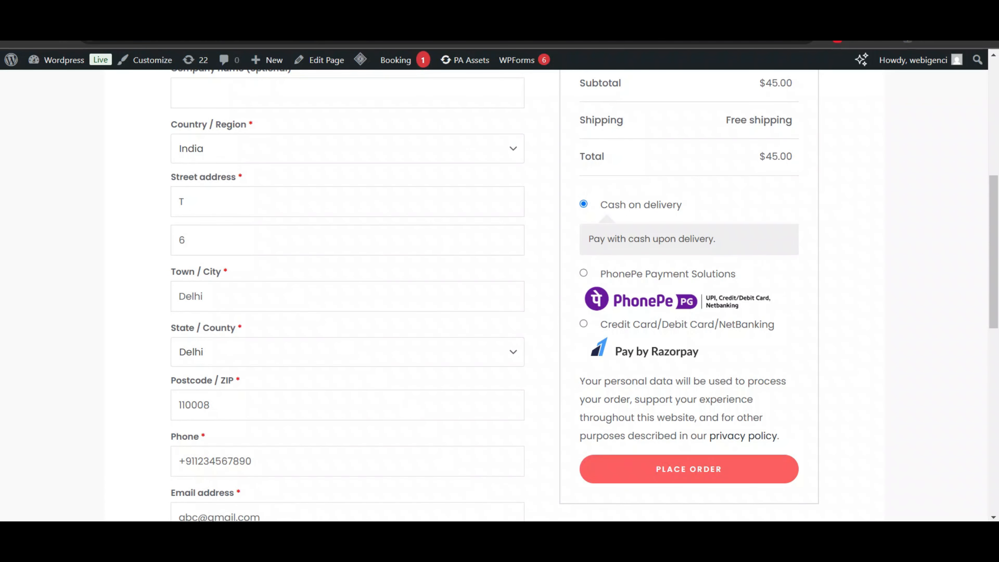
scroll(363, 416, down, 5)
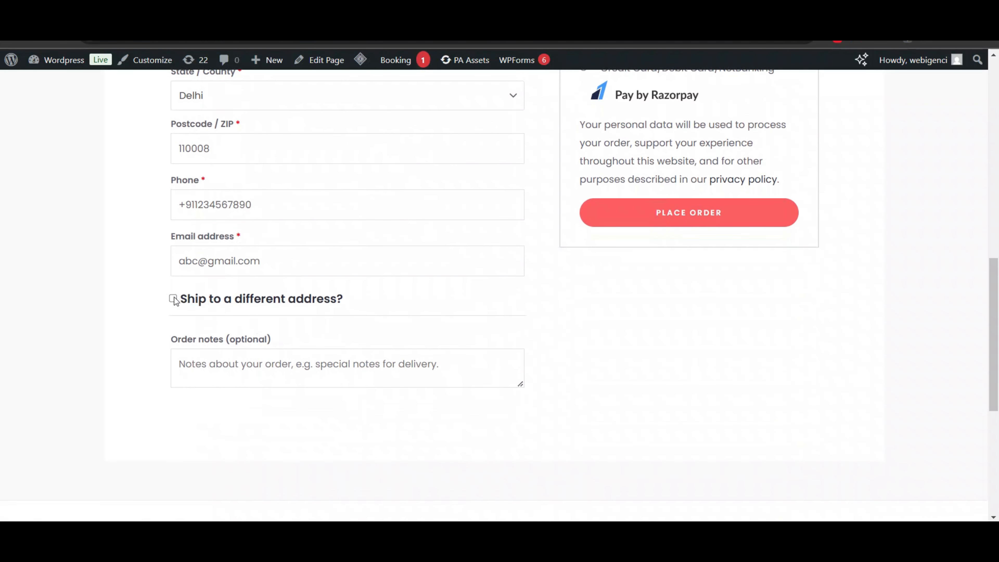
click(173, 299)
click(173, 298)
click(626, 11)
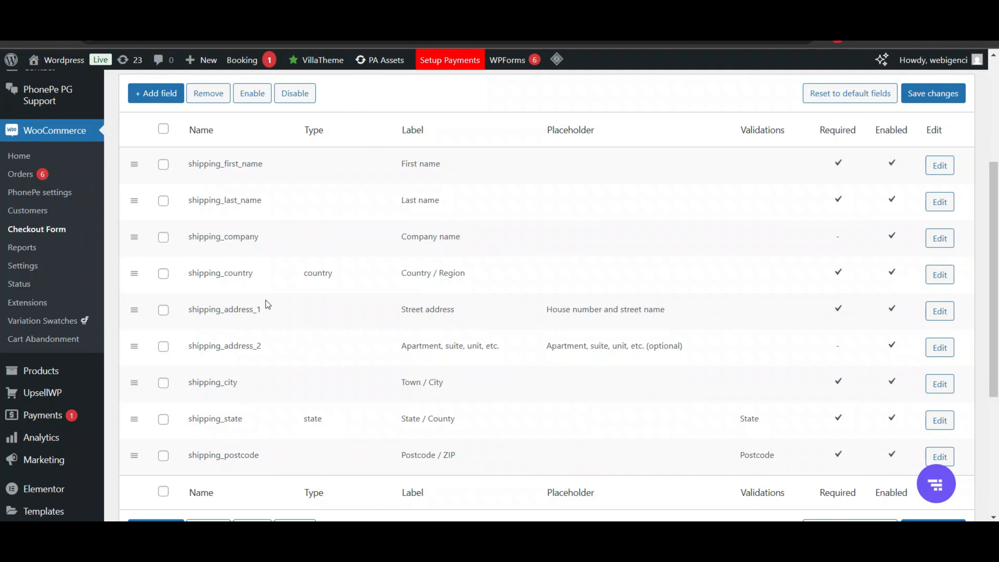
- Review the additional fields of the checkout form and open the block checkout fields
scroll(266, 303, up, 2)
click(271, 134)
scroll(222, 273, down, 1)
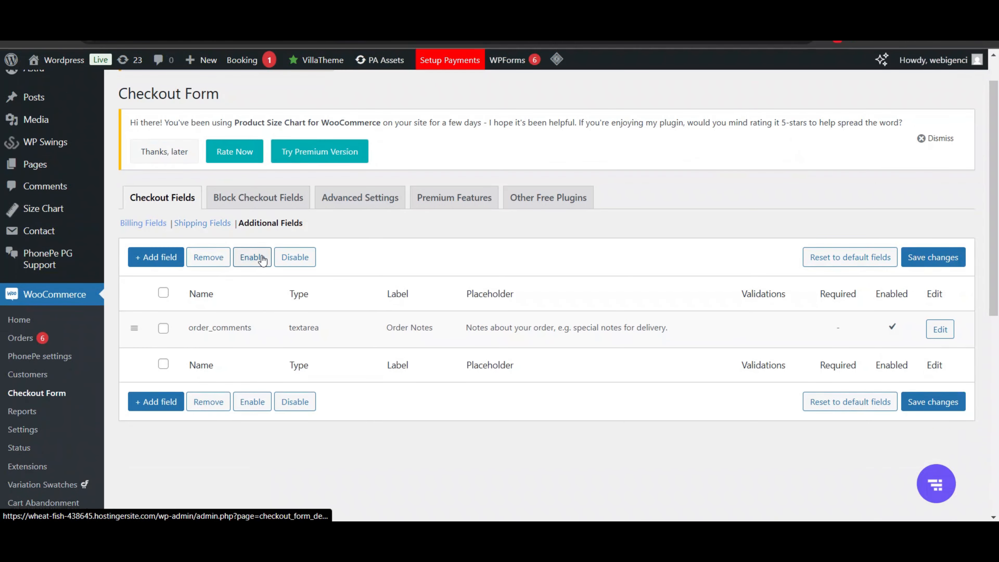
click(280, 197)
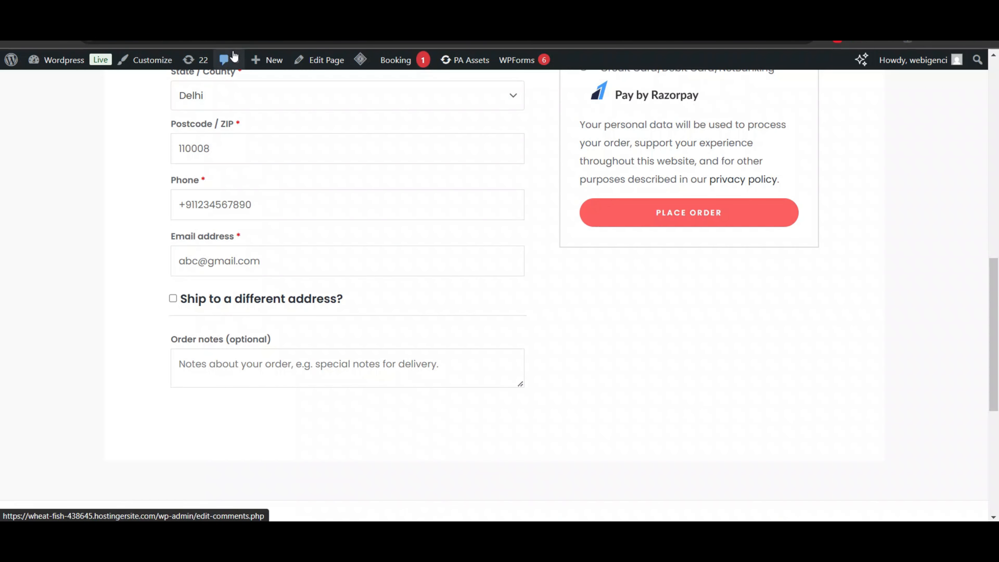
- Check the Company name and GST No. fields in the checkout page's billing details
scroll(228, 191, down, 3)
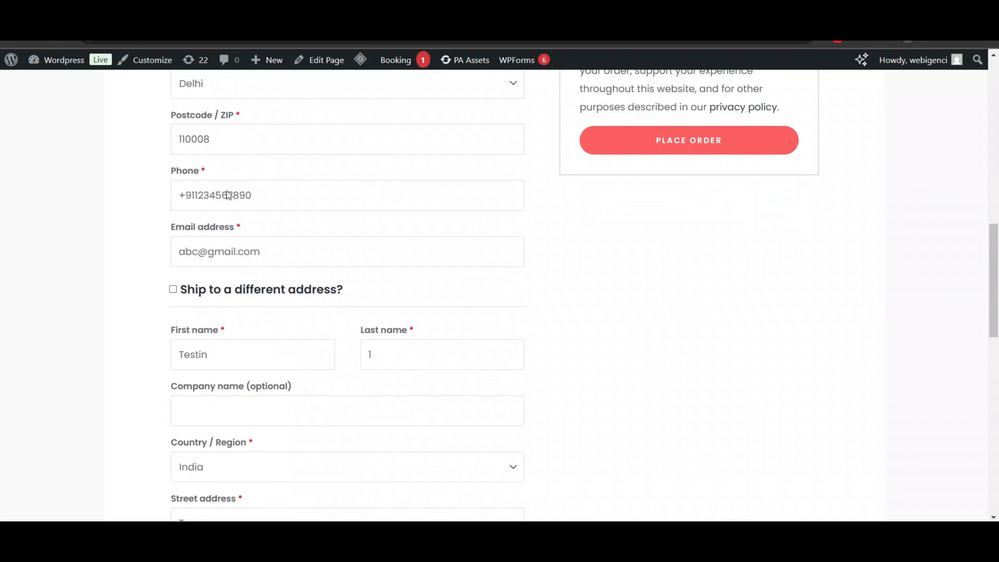
scroll(228, 192, up, 15)
scroll(226, 191, down, 1)
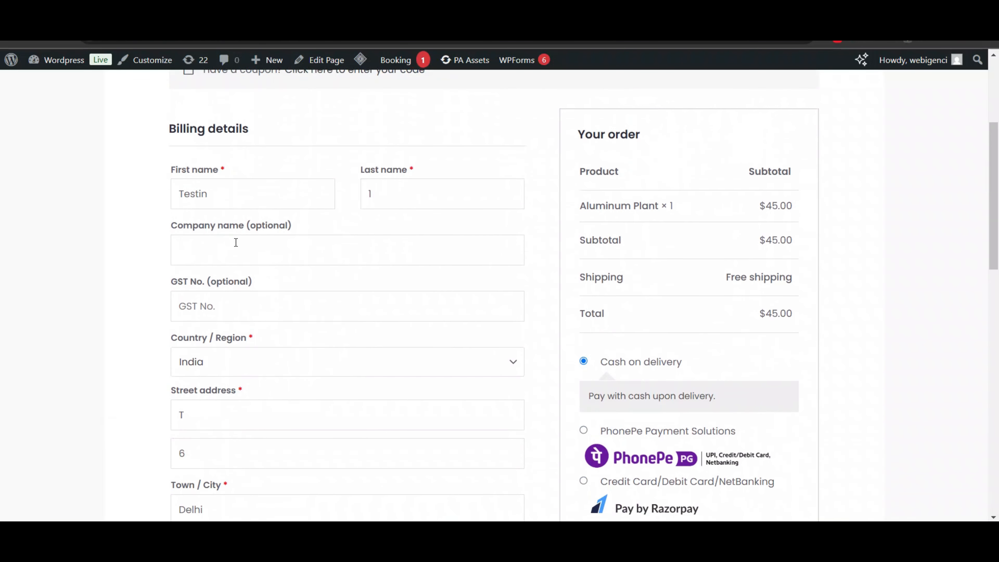
click(219, 241)
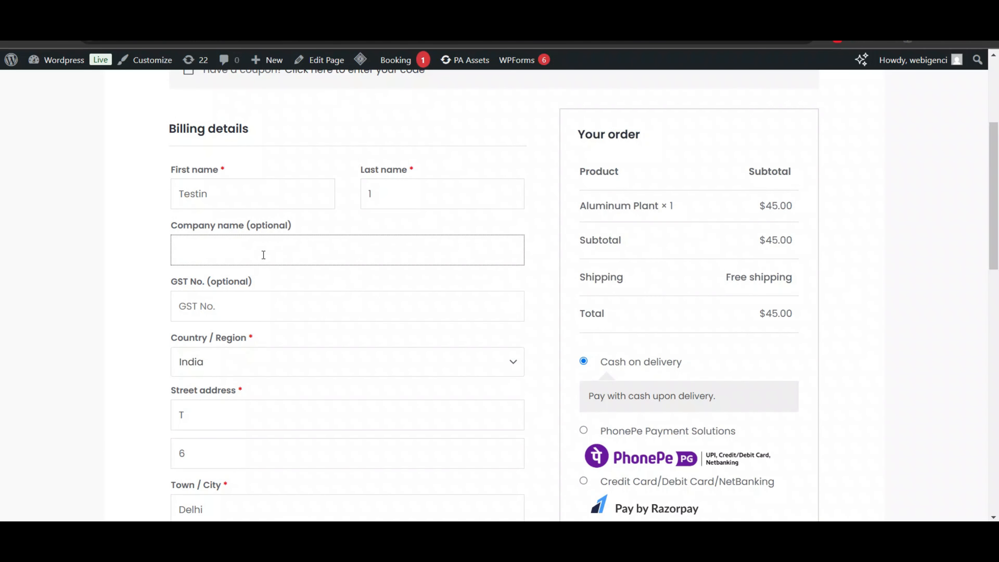
click(212, 301)
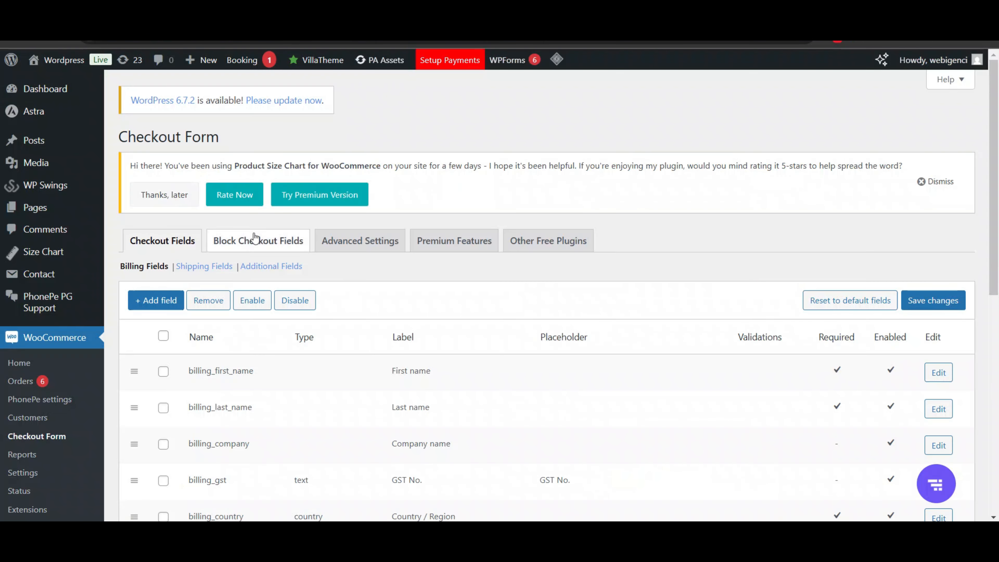
- Open the billing_gst field for editing in the billing fields list and review its settings
scroll(231, 335, down, 10)
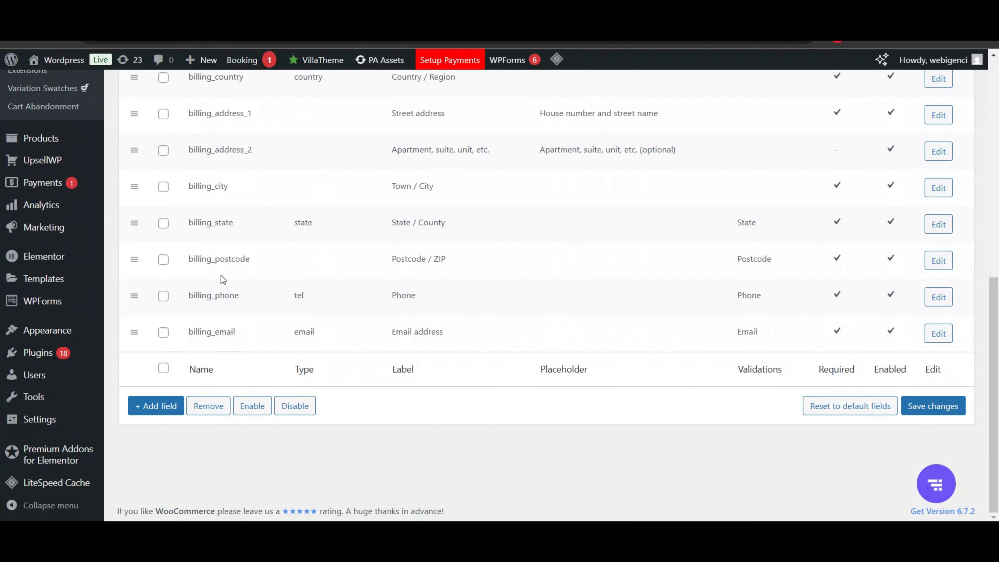
scroll(221, 275, up, 6)
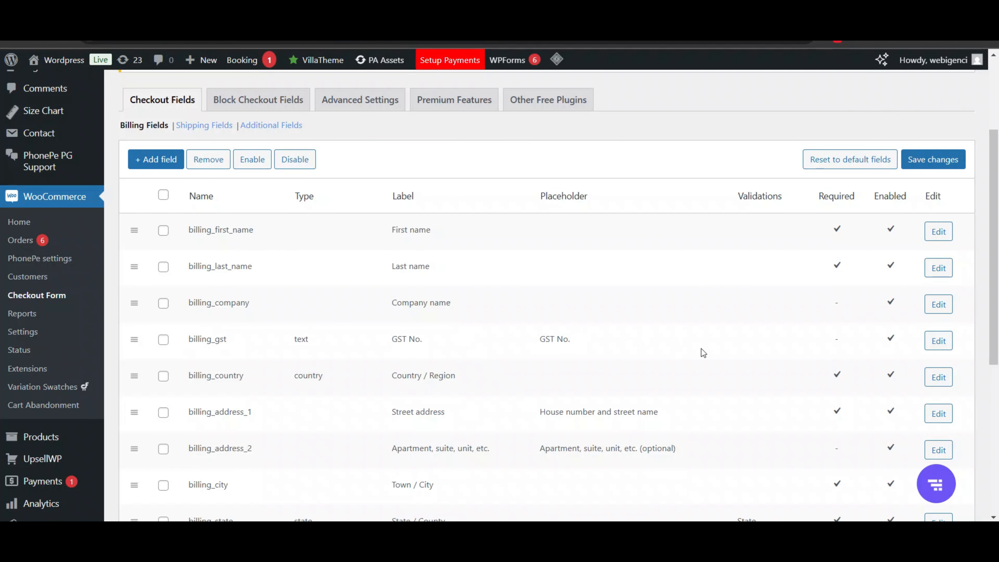
click(939, 341)
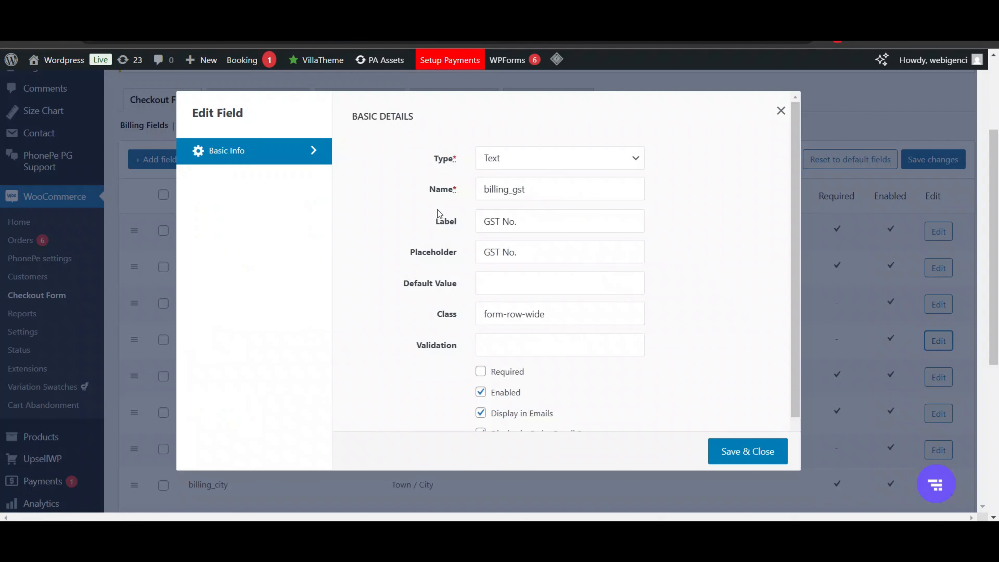
scroll(482, 382, down, 1)
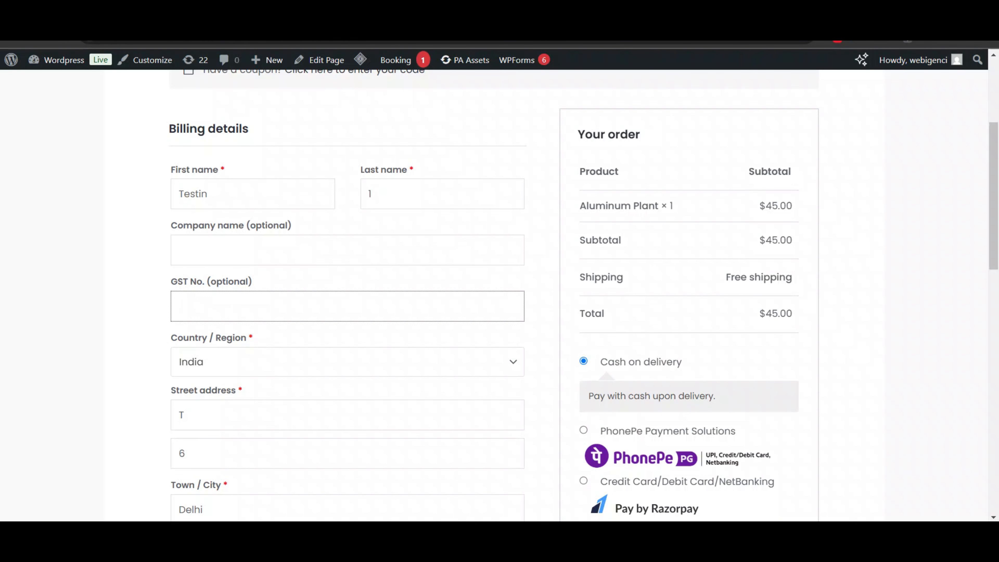
- Fill in the GST number and the company name "Test" on the checkout page, and place the cash on delivery order
text(27AAAPA1234A1Z5)
click(238, 249)
text(Test)
scroll(233, 314, down, 8)
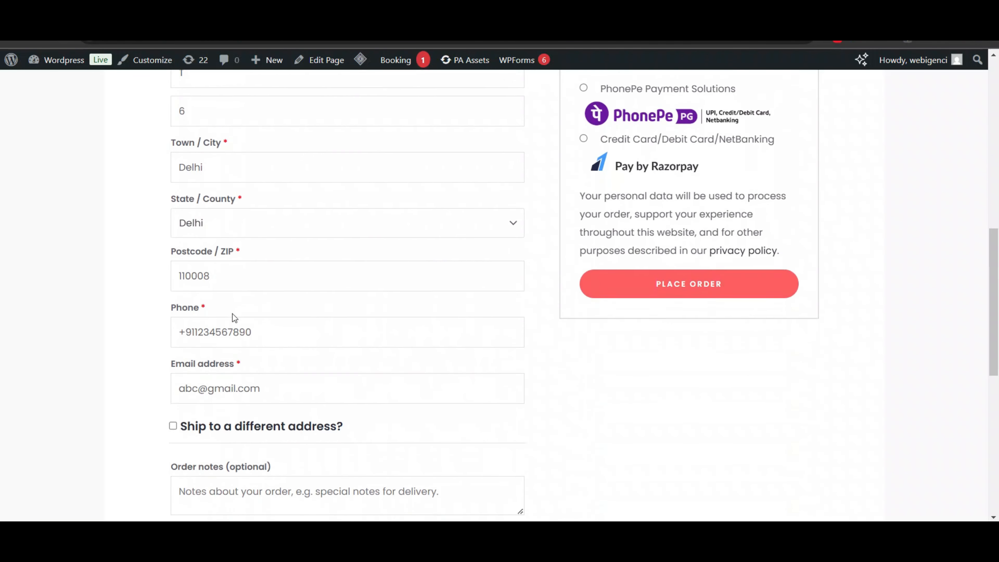
scroll(446, 266, up, 3)
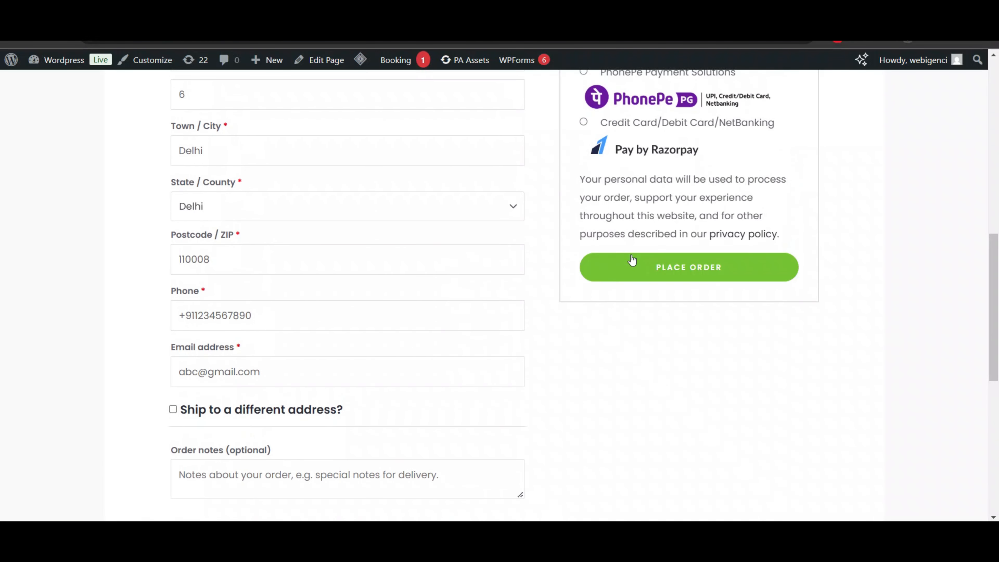
scroll(632, 260, up, 3)
click(651, 388)
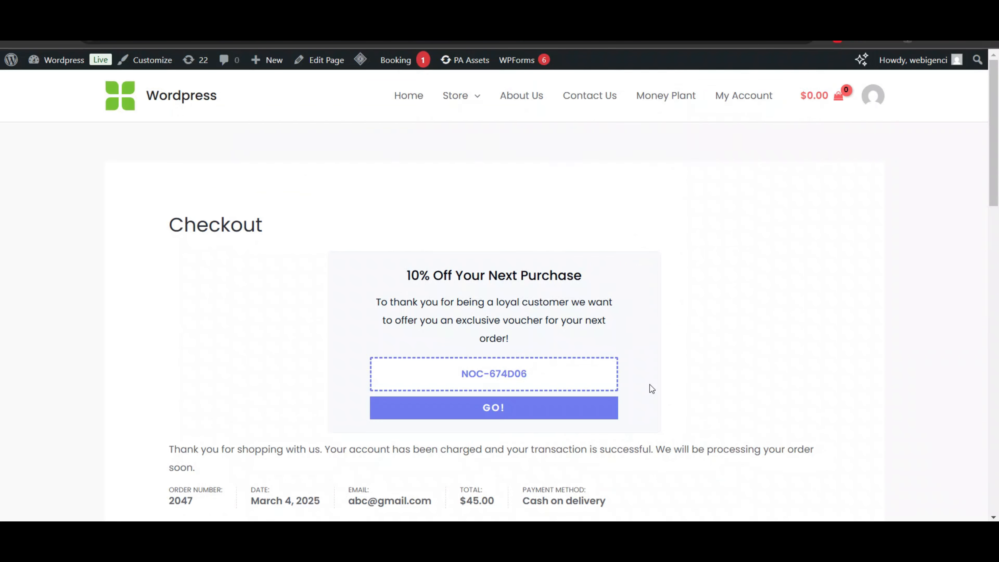
- Examine the order confirmation's details for the submitted GST number and company name
scroll(649, 384, down, 1)
scroll(530, 383, down, 5)
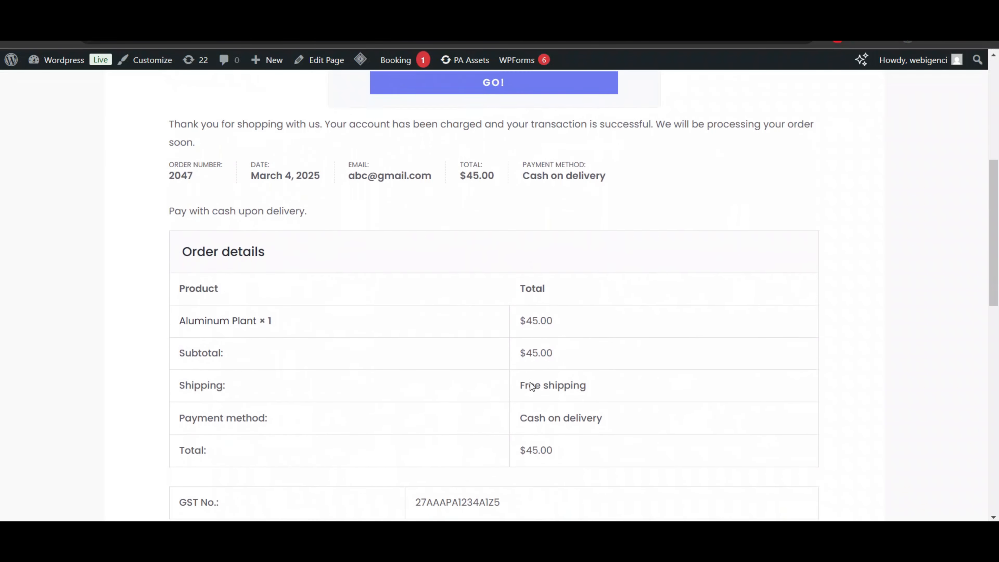
scroll(506, 308, down, 2)
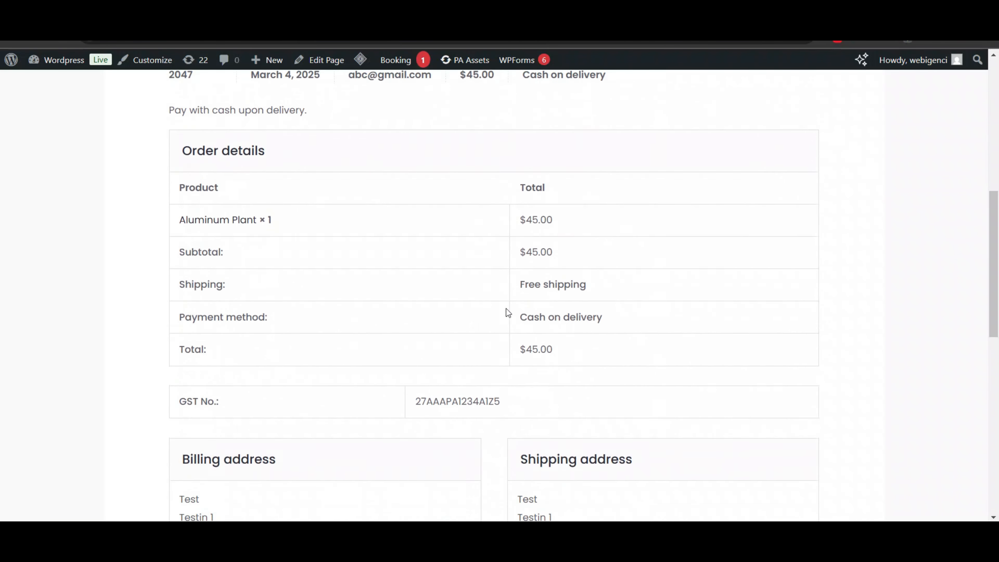
- Open the newest order, dated March 4, 2025, from the orders list in the My account area
scroll(506, 308, up, 8)
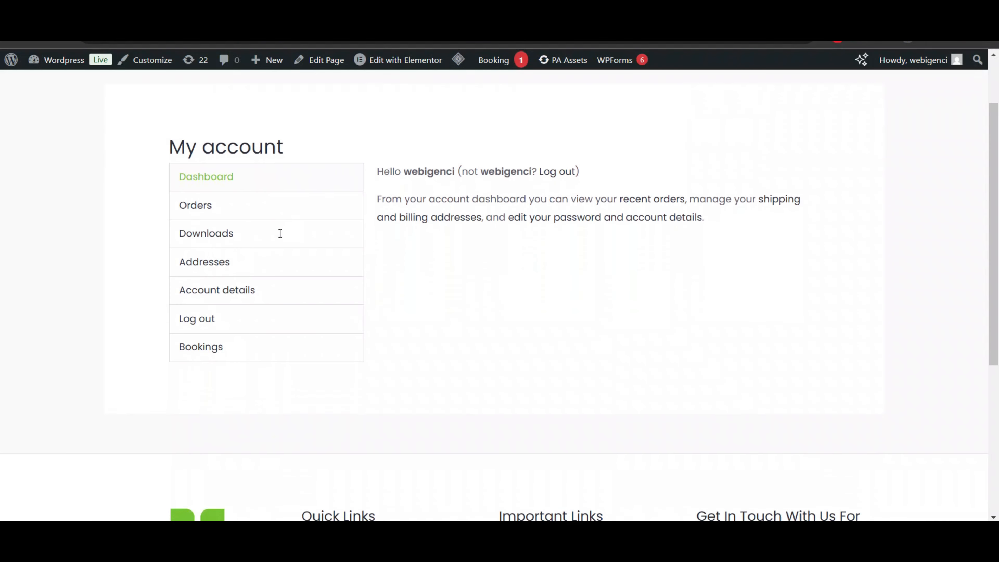
click(195, 205)
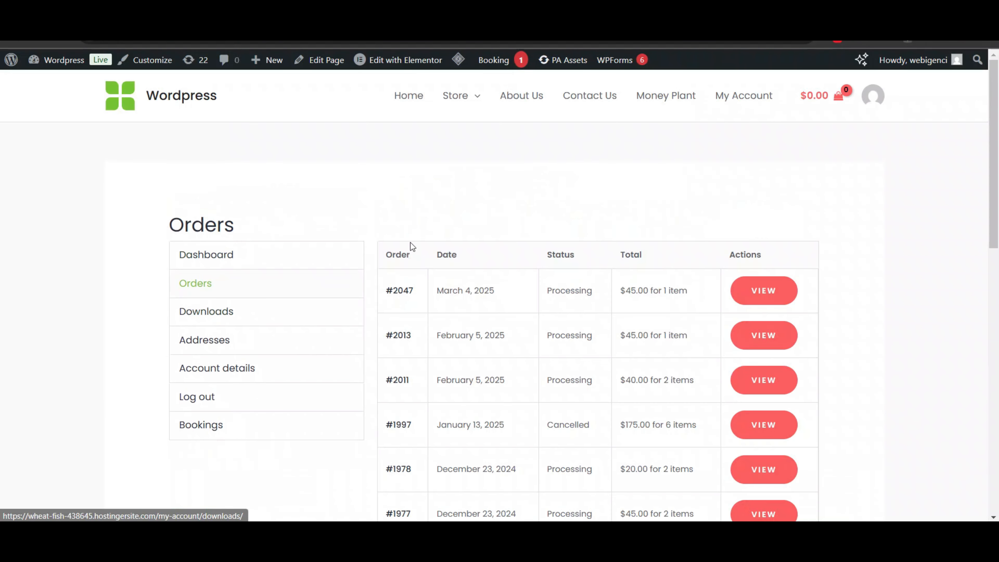
click(772, 290)
- Examine the customer's order page for the GST No. entry and the billing and shipping addresses
scroll(540, 360, down, 5)
scroll(540, 360, up, 1)
scroll(540, 360, down, 10)
scroll(540, 360, down, 1)
scroll(523, 356, up, 8)
scroll(505, 353, down, 5)
scroll(505, 353, up, 1)
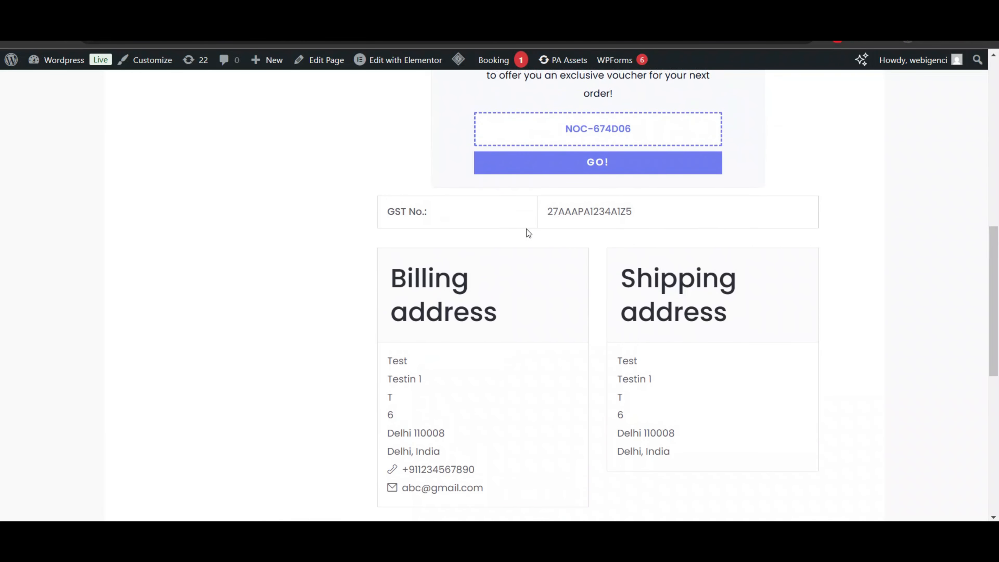
scroll(527, 232, up, 1)
scroll(527, 232, down, 1)
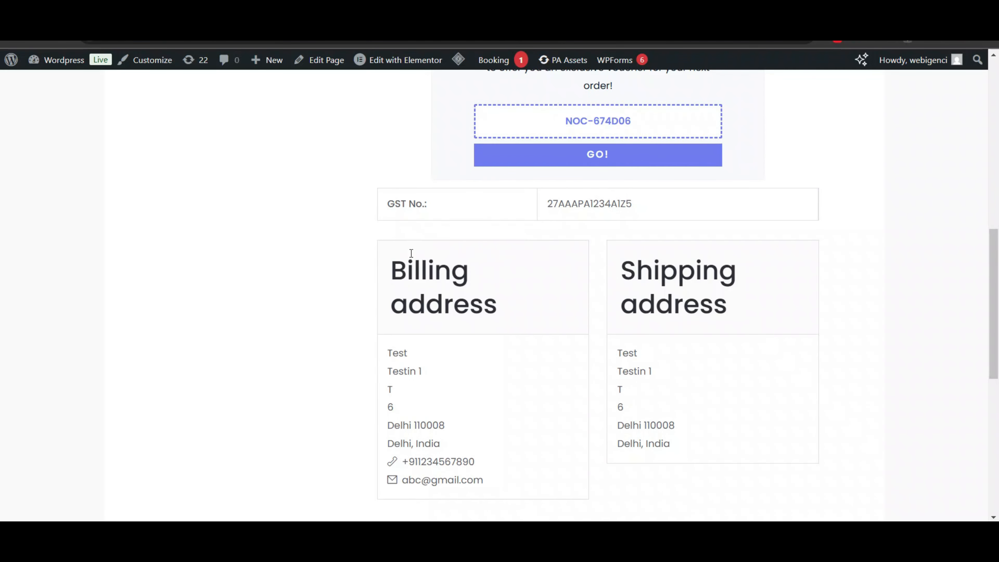
scroll(577, 256, down, 2)
scroll(444, 247, up, 13)
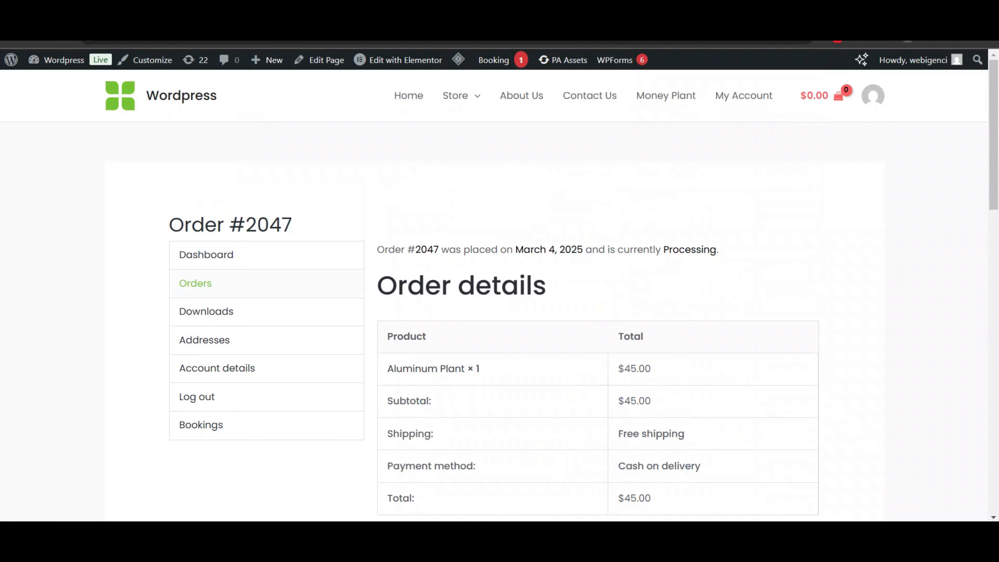
- Go to the site's admin dashboard and open the newest order in the WooCommerce orders
click(43, 58)
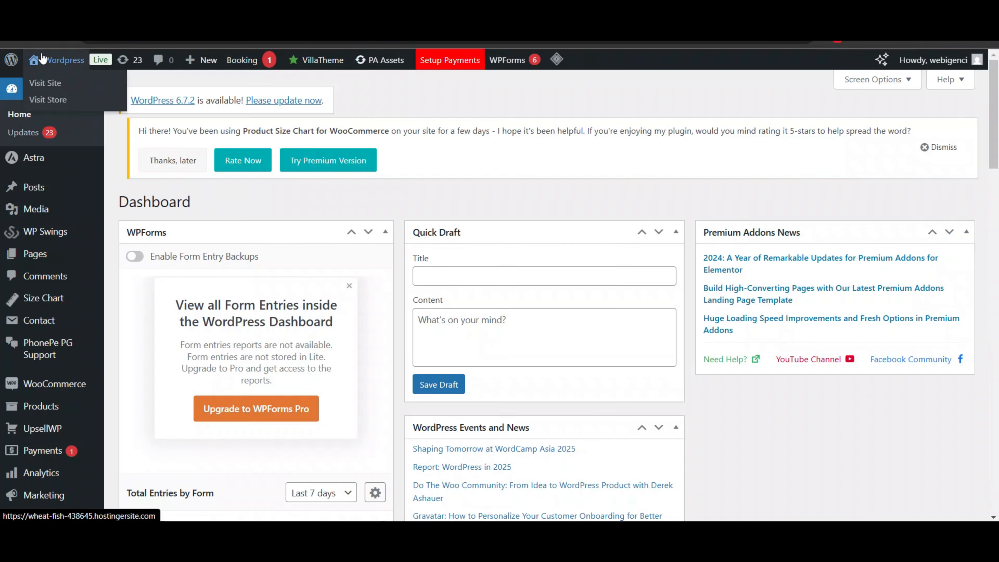
scroll(43, 196, down, 2)
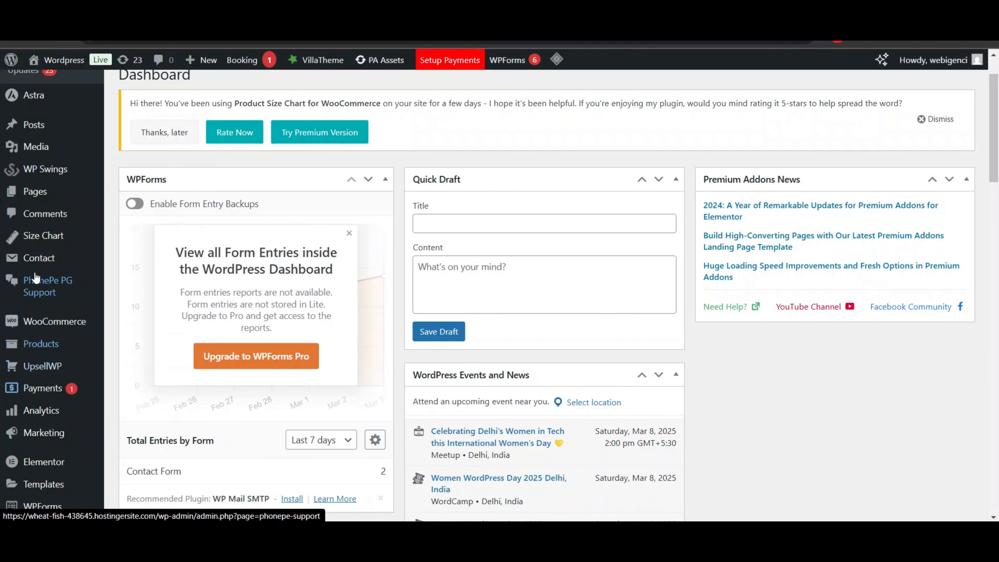
click(143, 327)
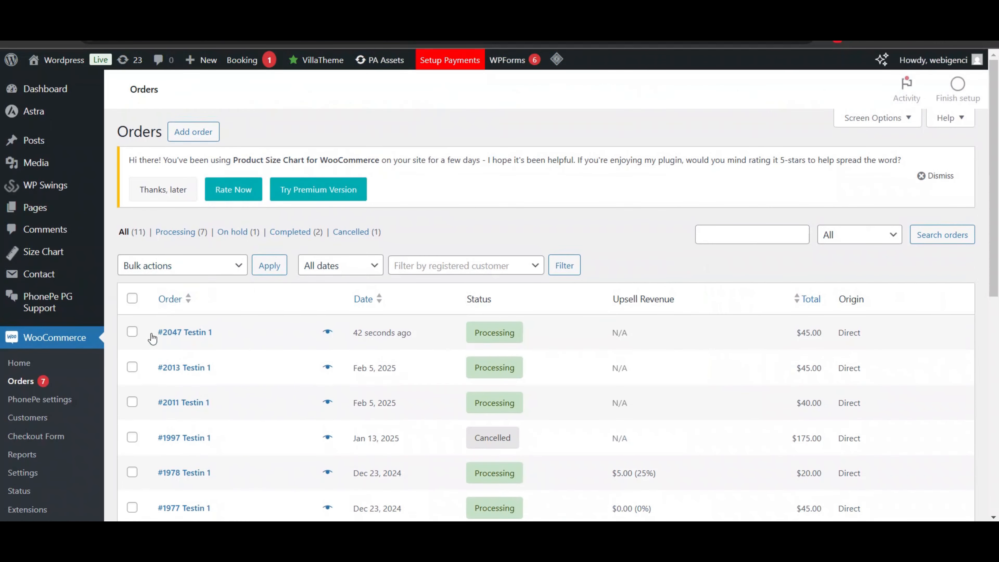
click(195, 334)
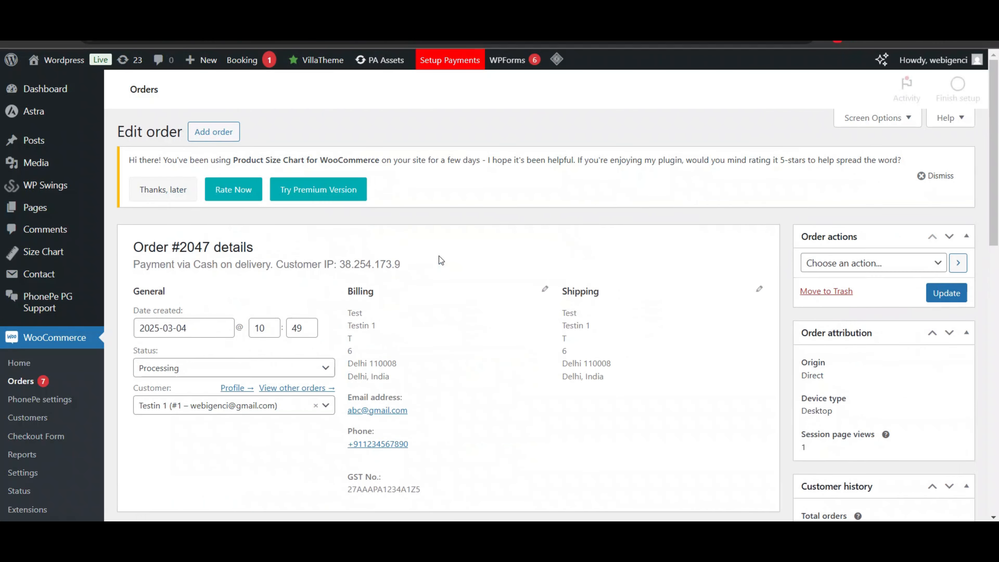
- Check the GST No. entry in the order's billing details and review the order's items and remaining sections
scroll(440, 260, down, 3)
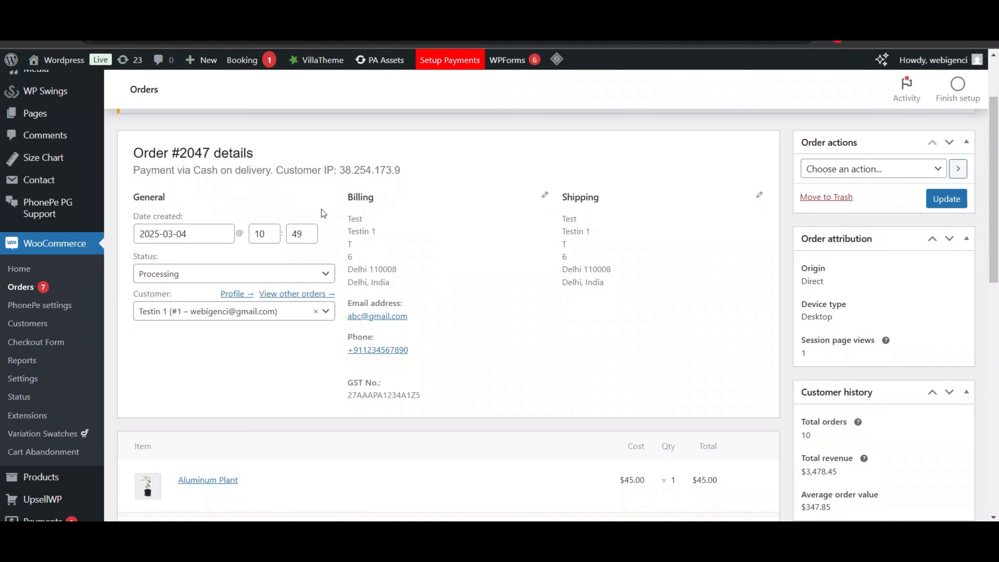
drag(346, 381, 434, 404)
click(434, 403)
drag(378, 389, 342, 390)
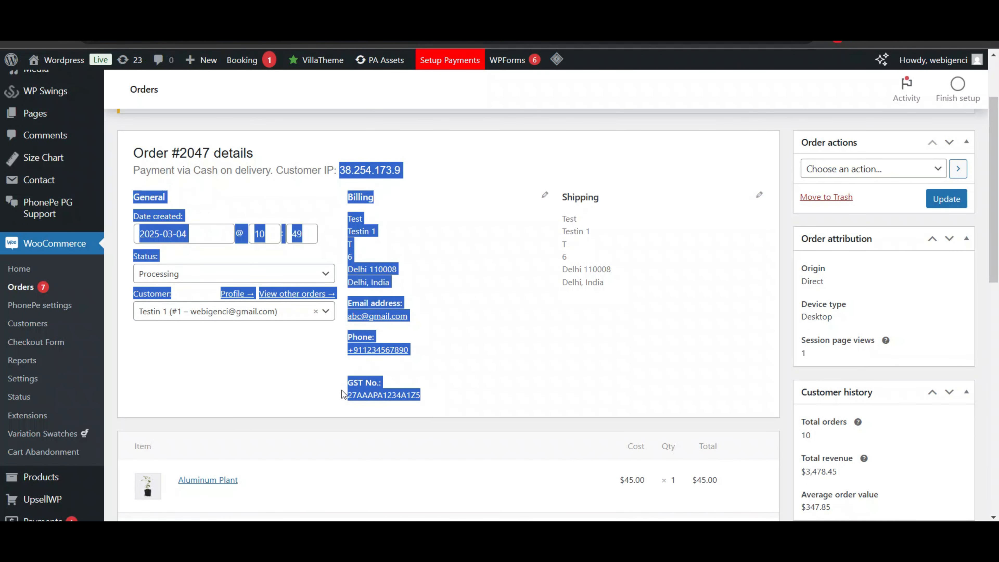
click(341, 391)
scroll(342, 391, down, 6)
scroll(342, 390, up, 1)
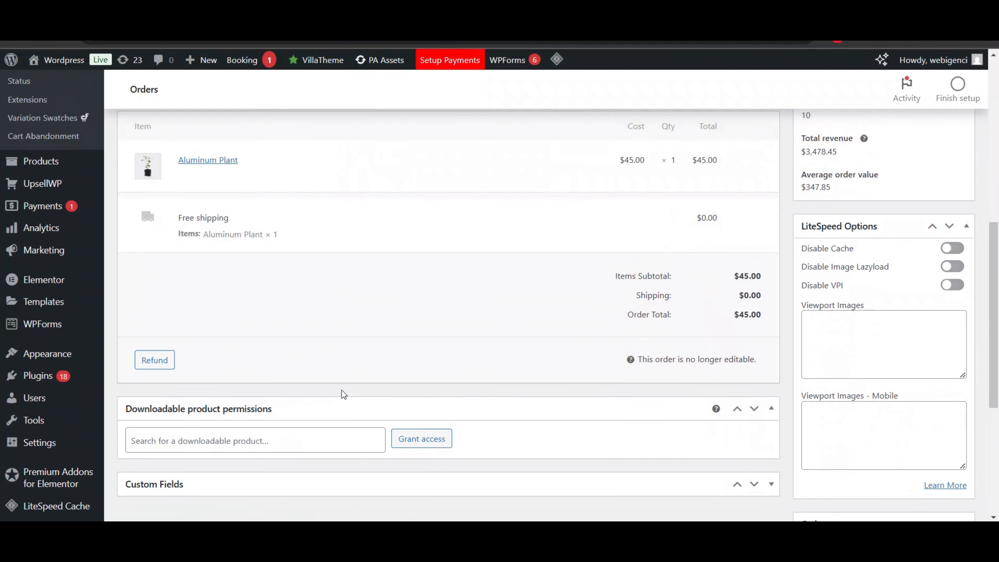
scroll(342, 391, down, 6)
scroll(342, 391, up, 20)
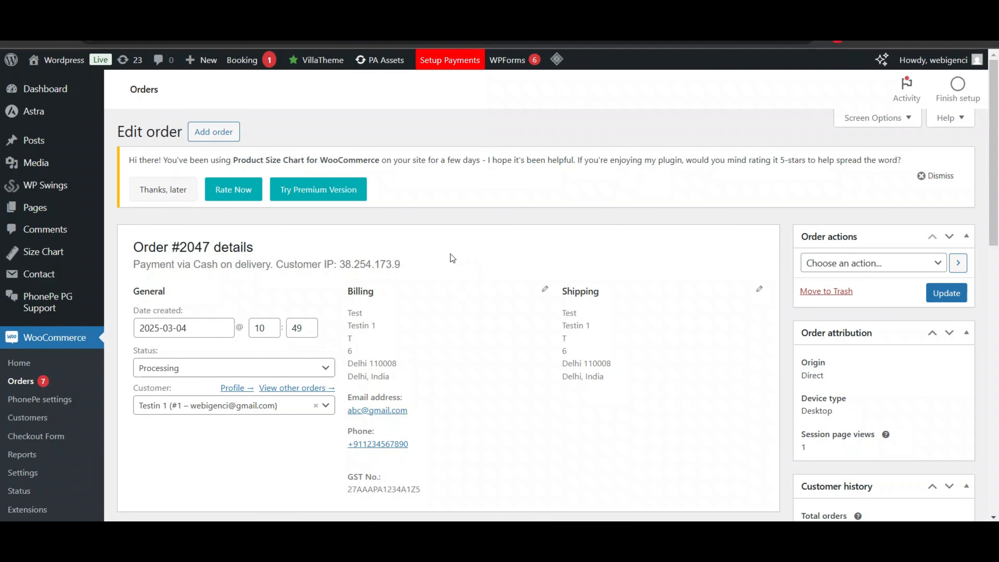
scroll(450, 254, down, 2)
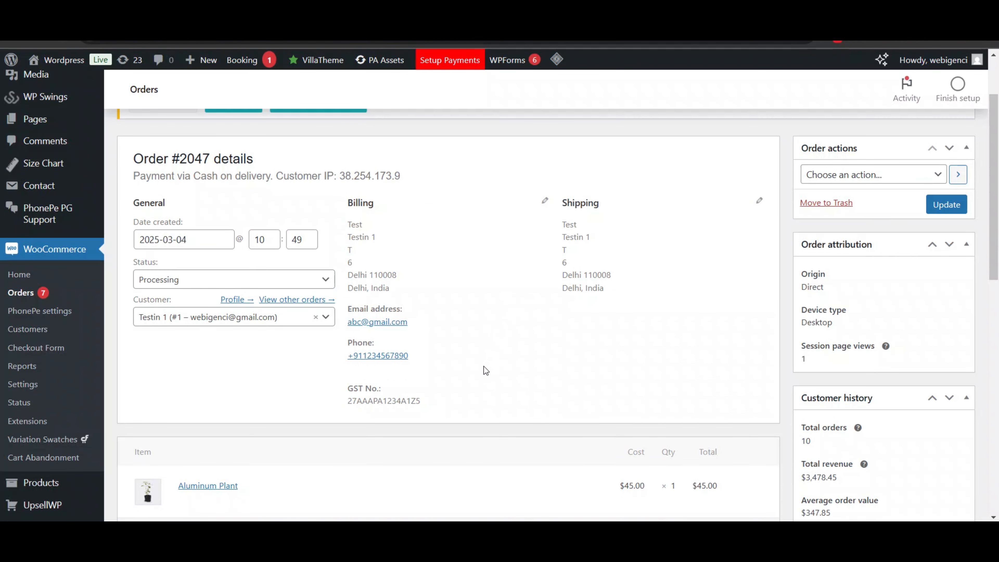
scroll(484, 370, up, 2)
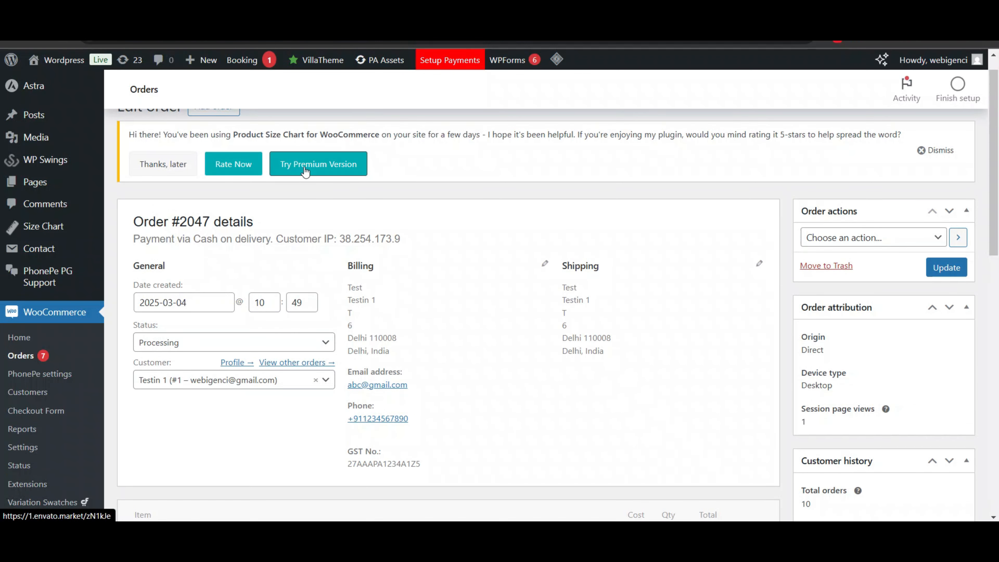
scroll(448, 295, up, 1)
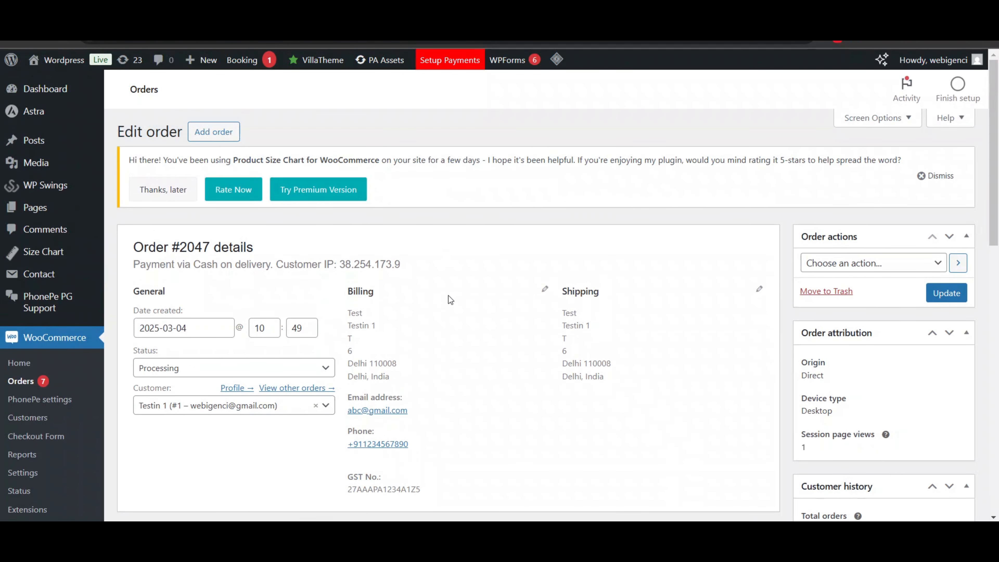
click(63, 60)
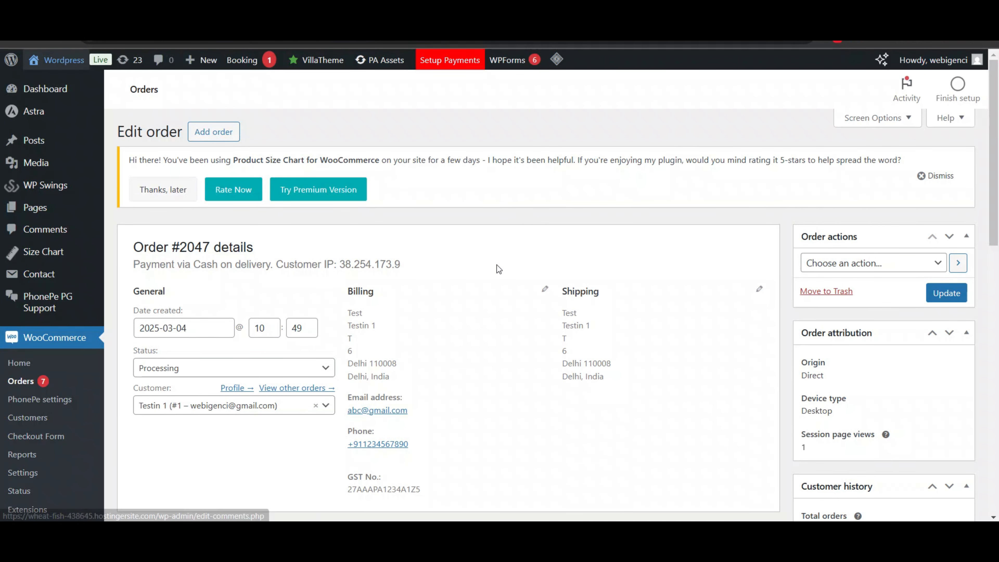
scroll(497, 265, down, 2)
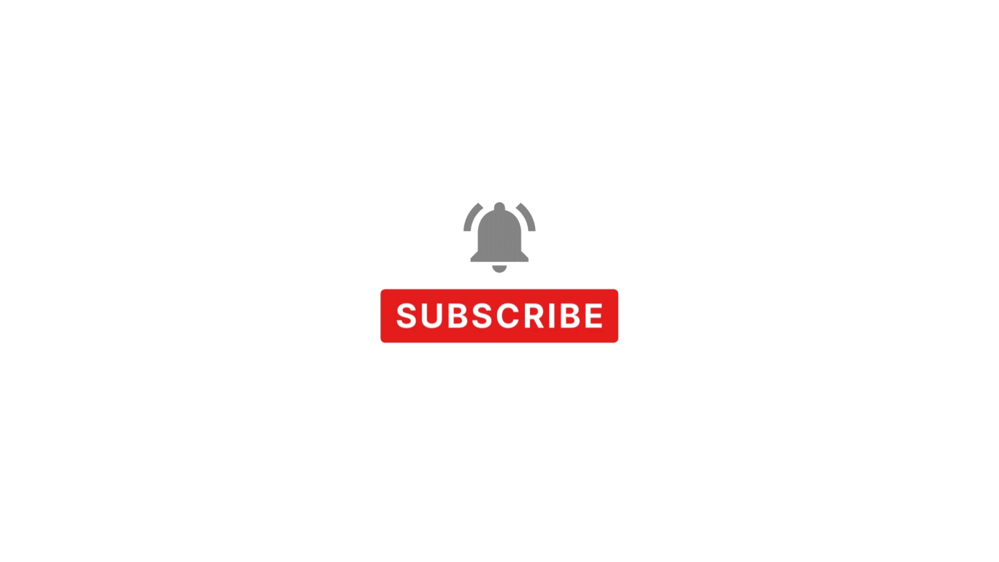